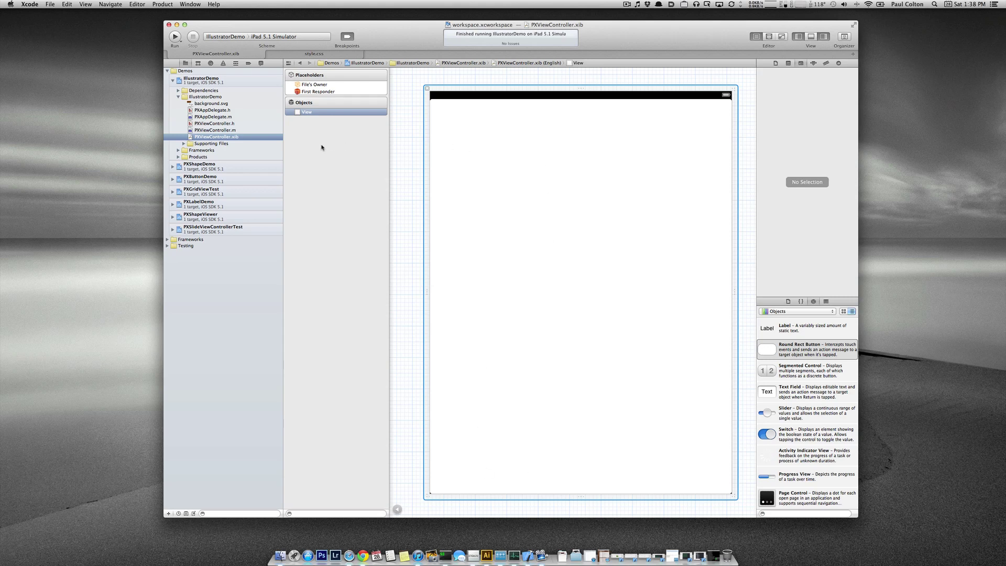
- Review the IllustratorDemo source files PXViewController.m, PXViewController.h and PXAppDelegate.m, ending on the view in PXViewController.xib
{"action": "left_click", "coordinate": [212, 130]}
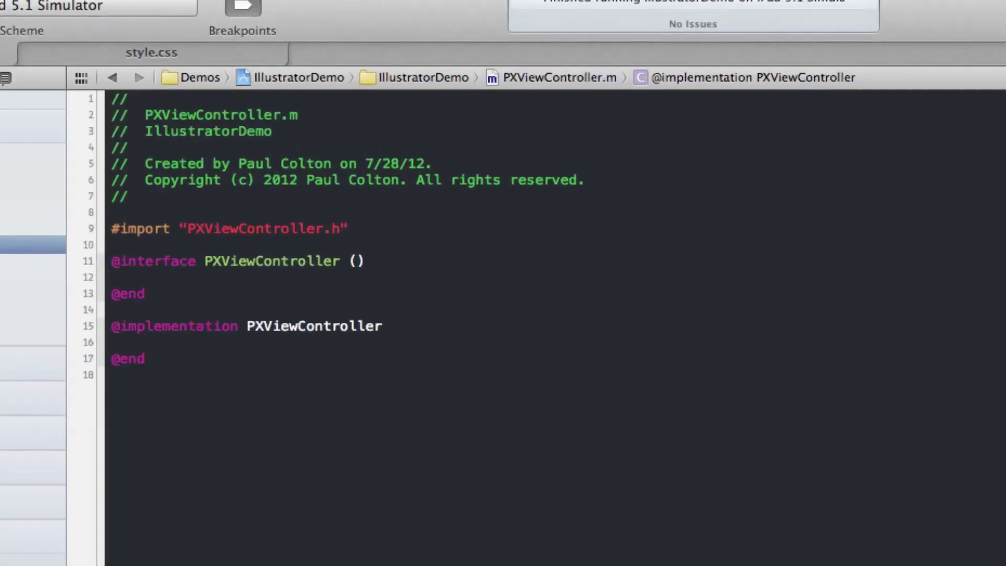
{"action": "key", "text": "ctrl+super+Up"}
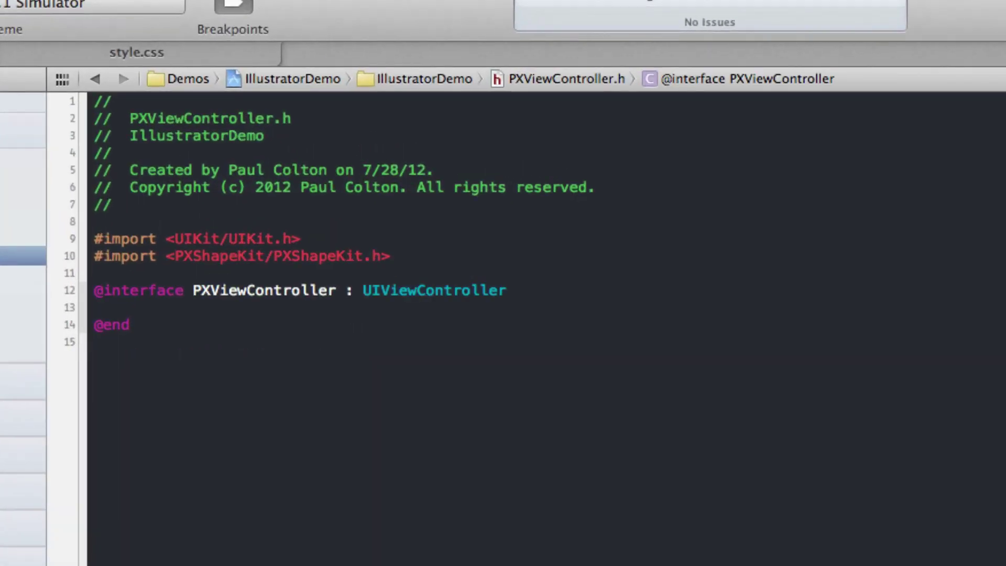
{"action": "key", "text": "ctrl+super+Up"}
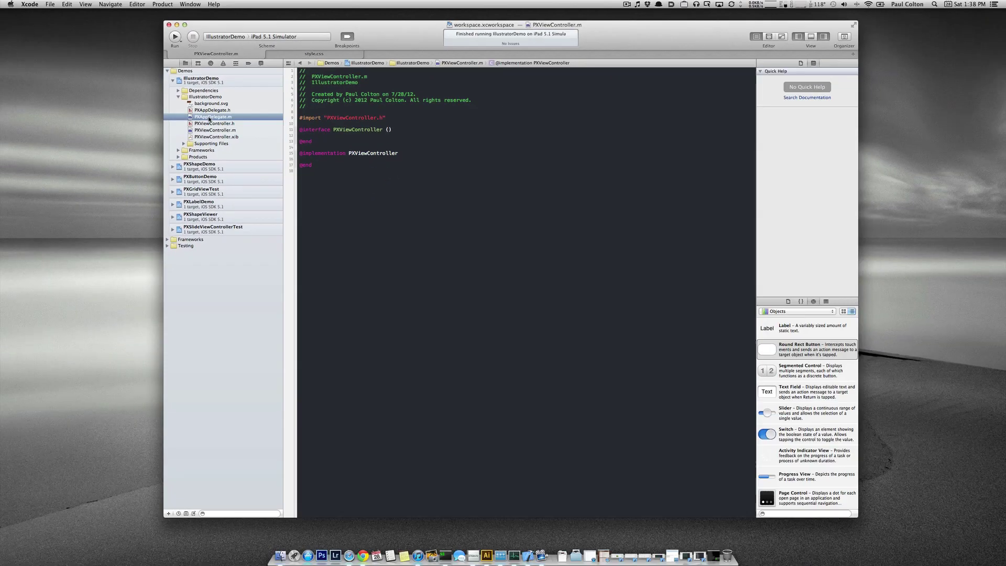
{"action": "key", "text": "ctrl+super+Left"}
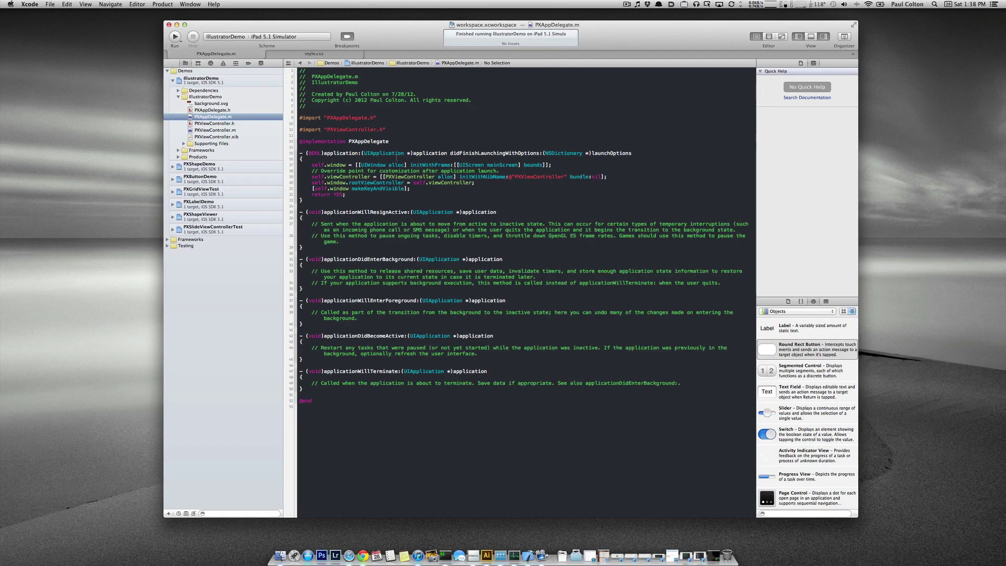
{"action": "left_click", "coordinate": [230, 143]}
{"action": "left_click", "coordinate": [195, 137]}
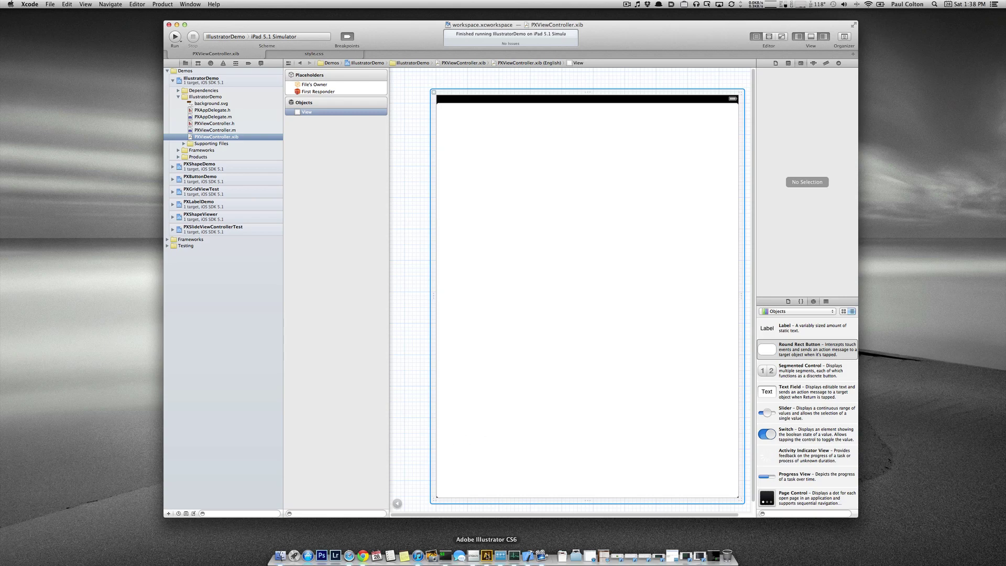
- Switch to Adobe Illustrator and create a new one-artboard document 768 pt wide and 1004 pt high
{"action": "left_click", "coordinate": [486, 555]}
{"action": "key", "text": "super+n"}
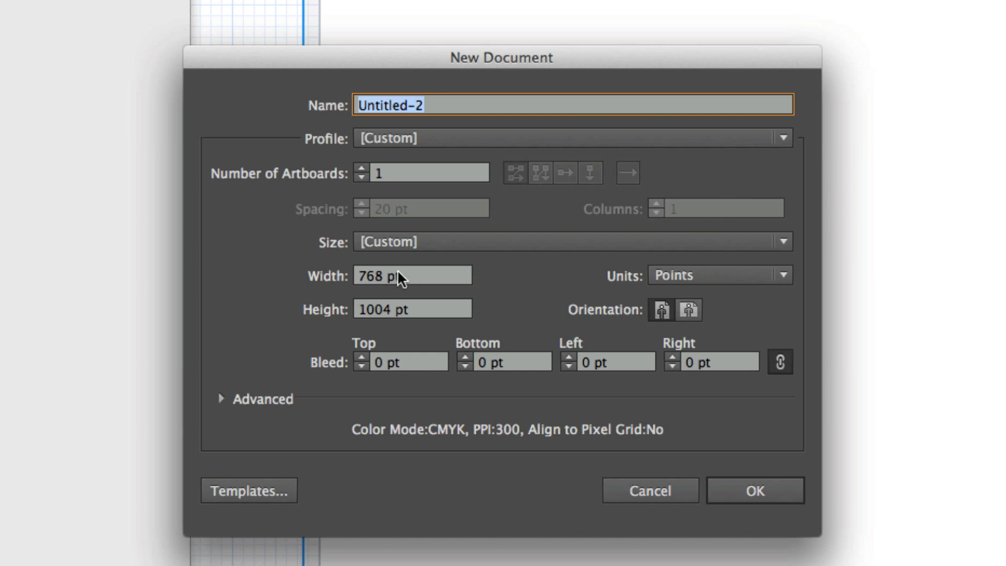
{"action": "left_click", "coordinate": [373, 312]}
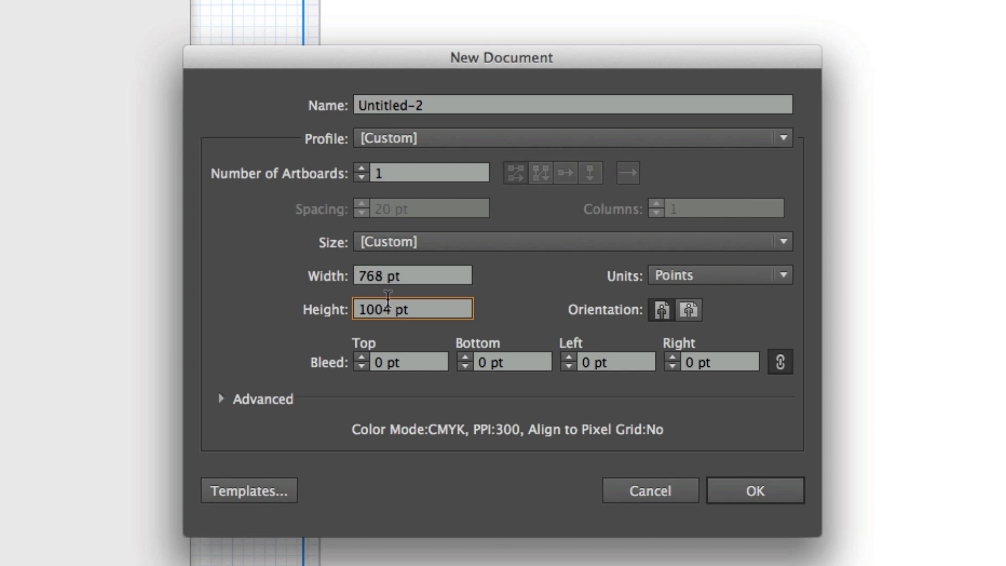
{"action": "left_click", "coordinate": [754, 496]}
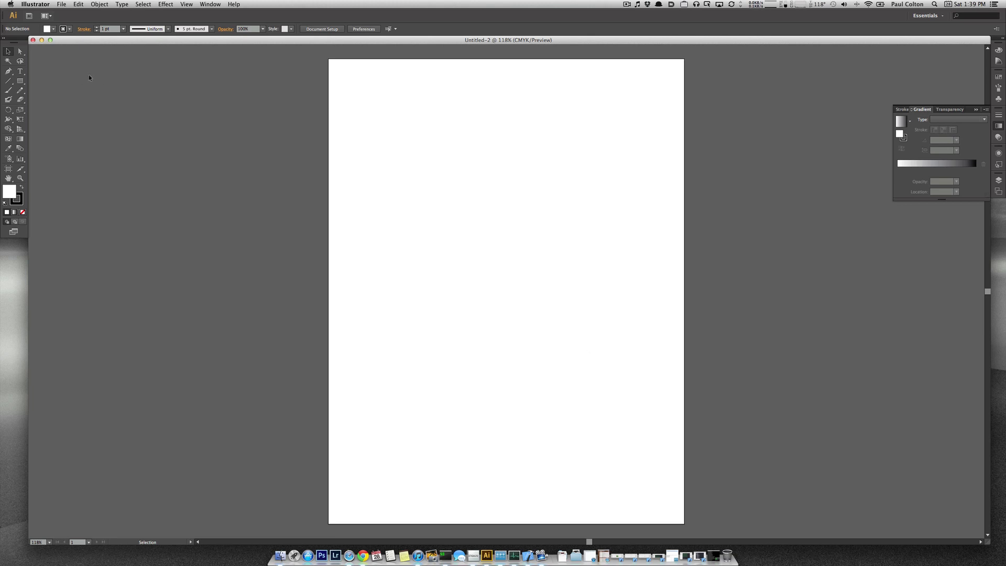
- Draw a rectangle about 672 by 881 pt on the artboard and fill it with a white-to-black radial gradient
{"action": "left_click", "coordinate": [20, 81]}
{"action": "left_click_drag", "start_coordinate": [348, 92], "coordinate": [660, 500]}
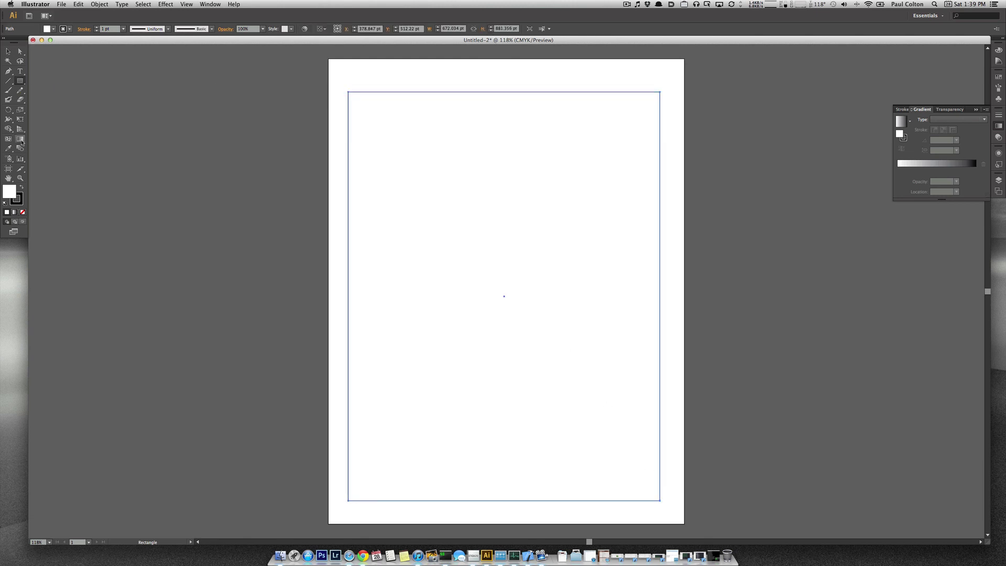
{"action": "left_click", "coordinate": [20, 140]}
{"action": "left_click", "coordinate": [913, 164]}
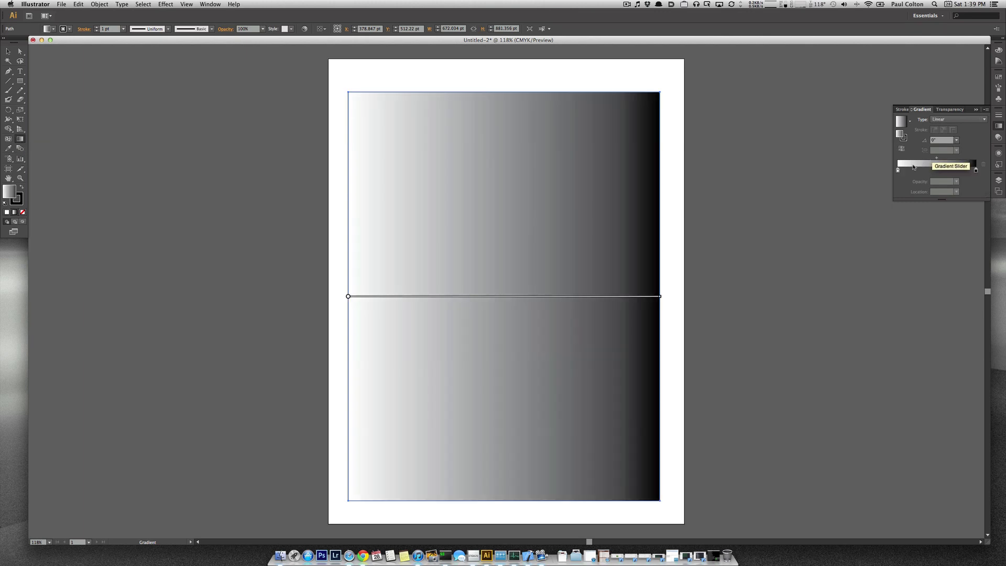
{"action": "left_click", "coordinate": [951, 119]}
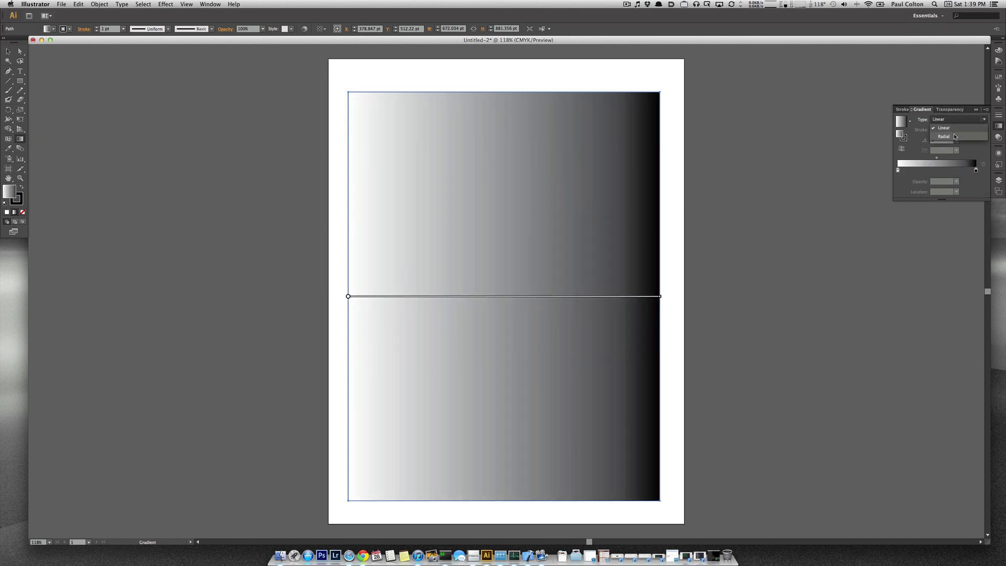
{"action": "left_click", "coordinate": [954, 129]}
- Move the radial gradient's bright centre into the rectangle's upper-right area and angle its end point up beyond the corner
{"action": "mouse_move", "coordinate": [616, 297]}
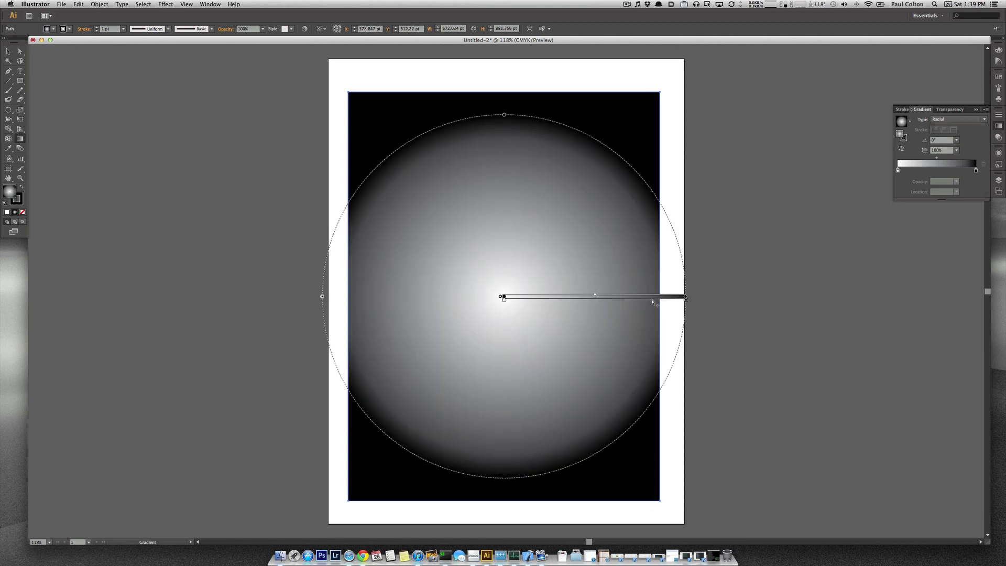
{"action": "mouse_move", "coordinate": [646, 297]}
{"action": "left_mouse_down"}
{"action": "mouse_move", "coordinate": [620, 207]}
{"action": "mouse_move", "coordinate": [603, 233]}
{"action": "left_mouse_up"}
{"action": "mouse_move", "coordinate": [639, 234]}
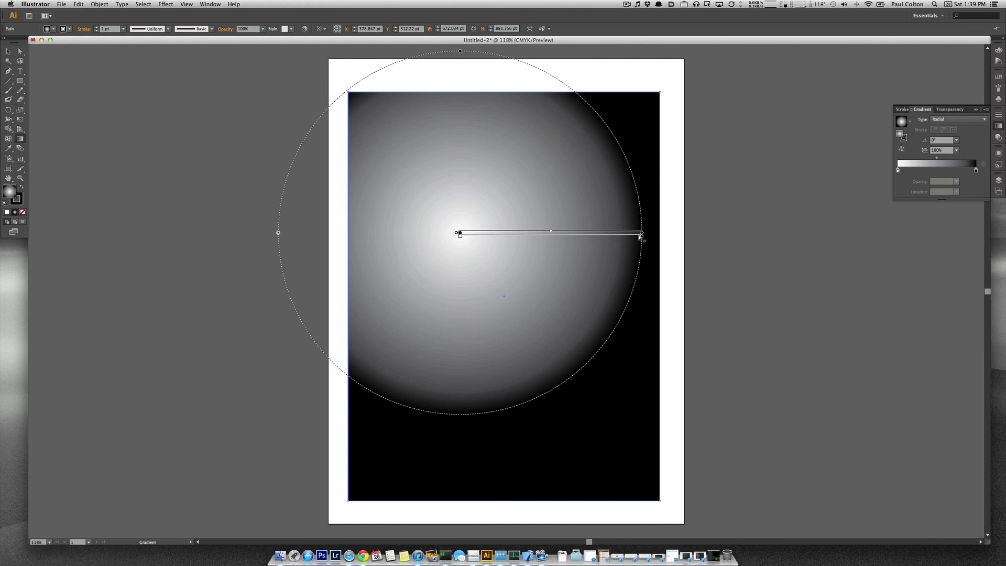
{"action": "mouse_move", "coordinate": [642, 233]}
{"action": "left_mouse_down"}
{"action": "mouse_move", "coordinate": [742, 234]}
{"action": "mouse_move", "coordinate": [760, 45]}
{"action": "left_mouse_up"}
{"action": "mouse_move", "coordinate": [460, 258]}
{"action": "left_mouse_down"}
{"action": "mouse_move", "coordinate": [557, 213]}
{"action": "mouse_move", "coordinate": [590, 172]}
{"action": "mouse_move", "coordinate": [617, 164]}
{"action": "mouse_move", "coordinate": [501, 298]}
{"action": "mouse_move", "coordinate": [590, 202]}
{"action": "left_mouse_up"}
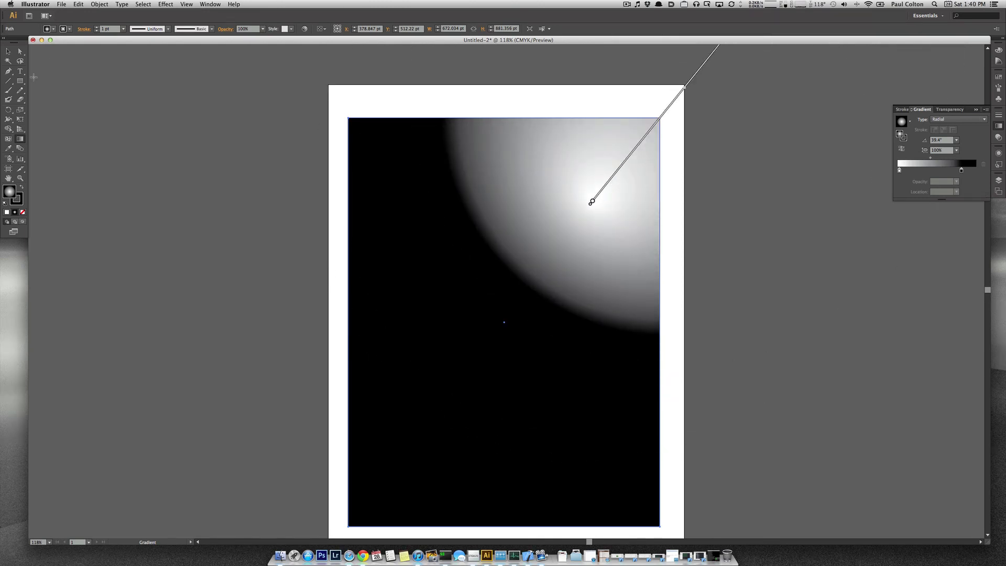
- Align the gradient rectangle with the artboard's upper-left corner and stretch it to 768 by 1004 pt to cover the artboard
{"action": "key", "text": "v"}
{"action": "left_click_drag", "start_coordinate": [391, 152], "coordinate": [379, 125]}
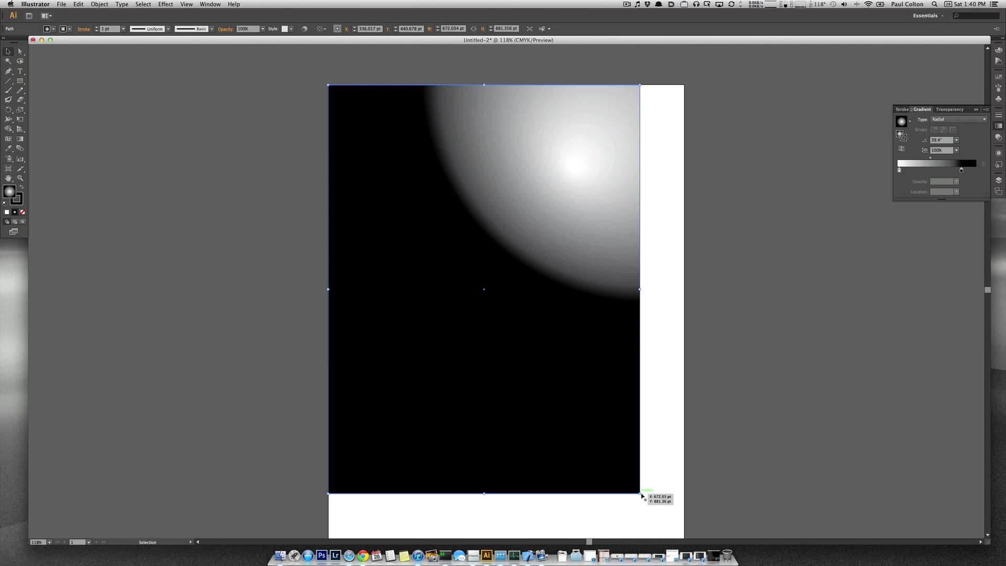
{"action": "left_click_drag", "start_coordinate": [642, 495], "coordinate": [685, 516]}
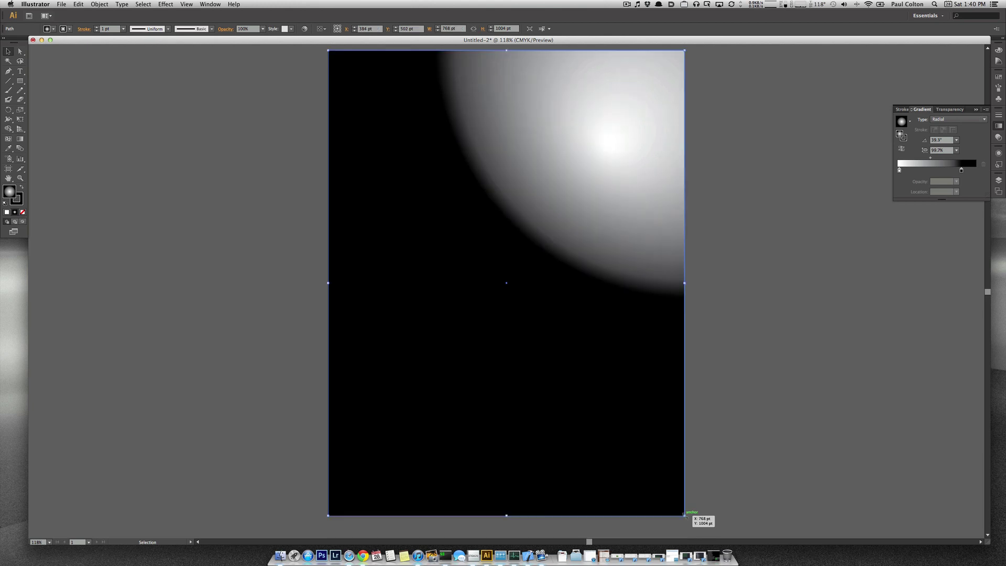
{"action": "left_click", "coordinate": [741, 489]}
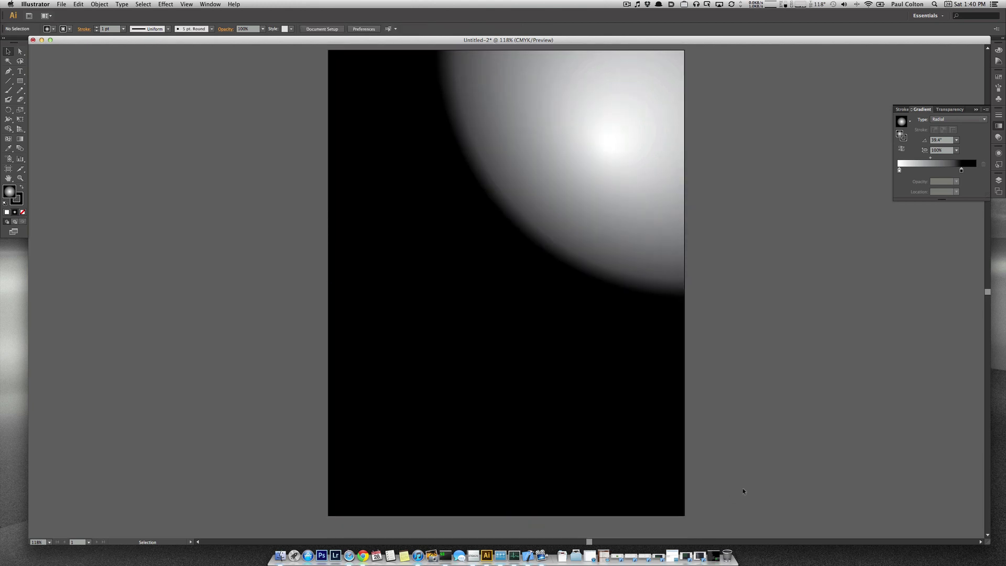
- Save the artwork in SVG format as background.svg in the IllustratorDemo folder, replacing the existing file and keeping the SVG 1.1 profile
{"action": "left_click", "coordinate": [61, 4]}
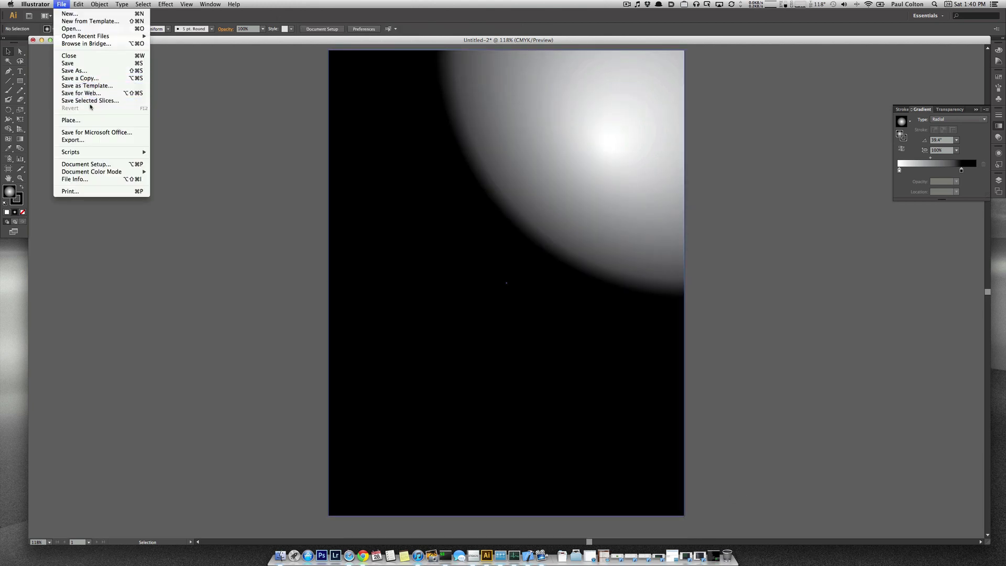
{"action": "left_click", "coordinate": [79, 70]}
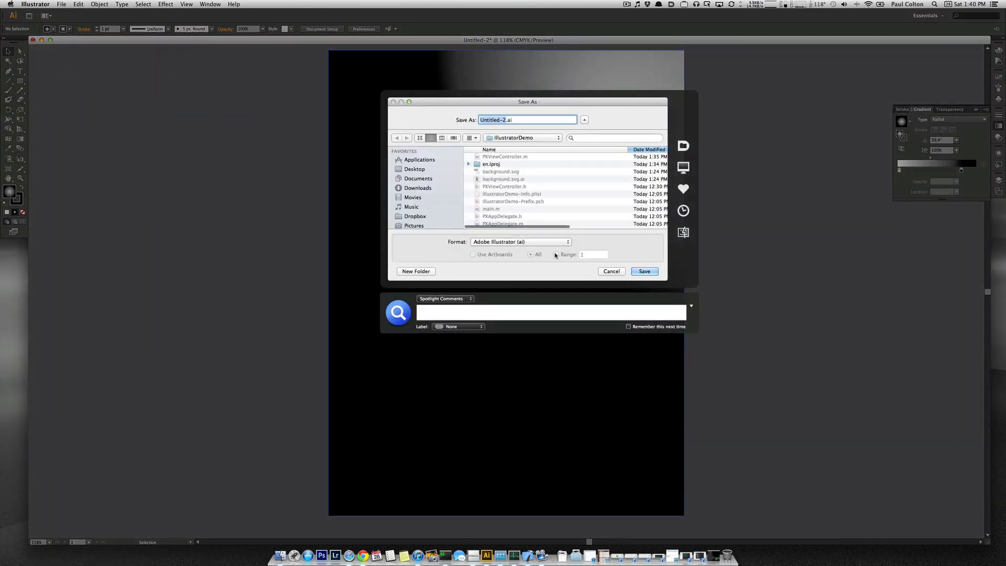
{"action": "left_click", "coordinate": [540, 242]}
{"action": "left_click", "coordinate": [518, 287]}
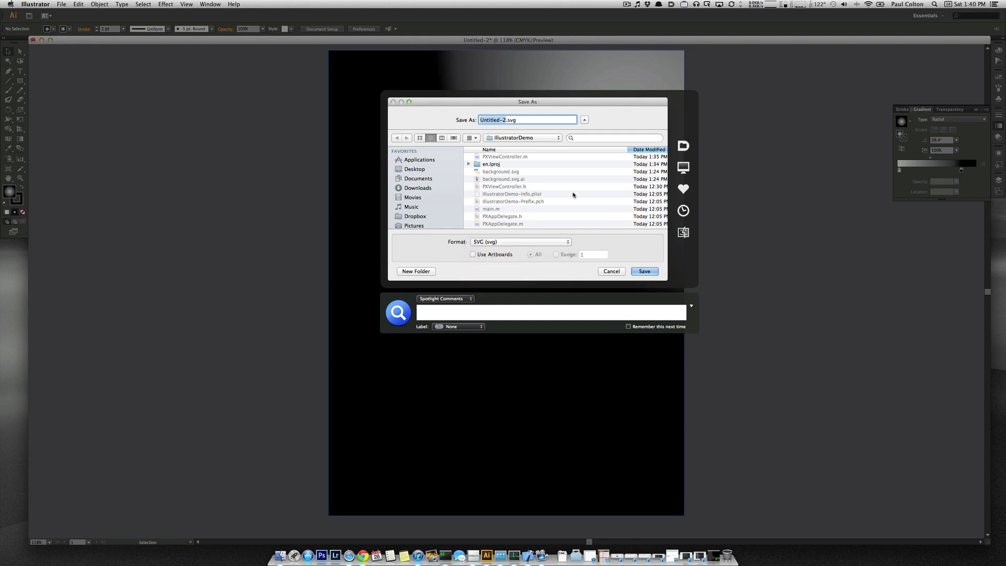
{"action": "left_click", "coordinate": [497, 173]}
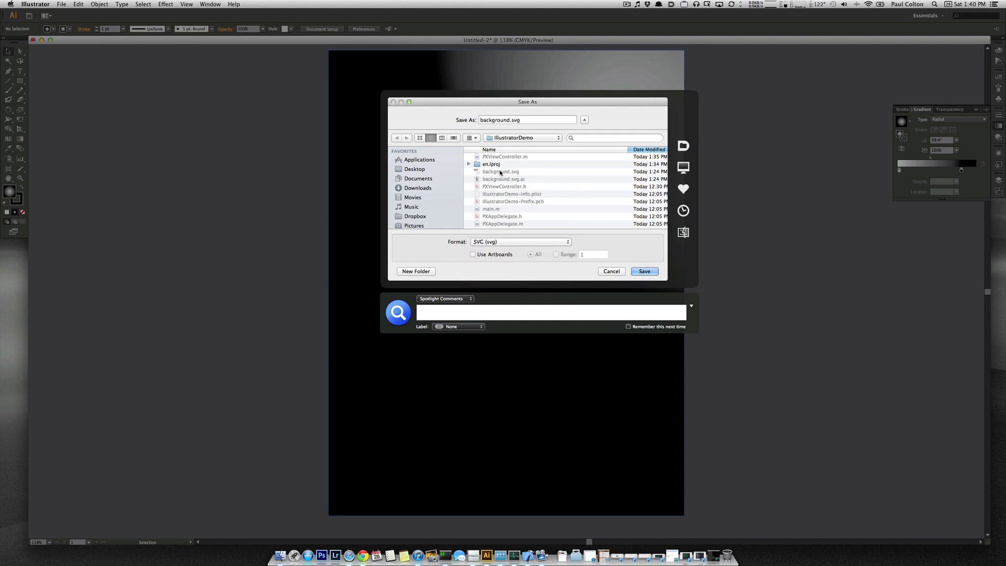
{"action": "left_click", "coordinate": [644, 271]}
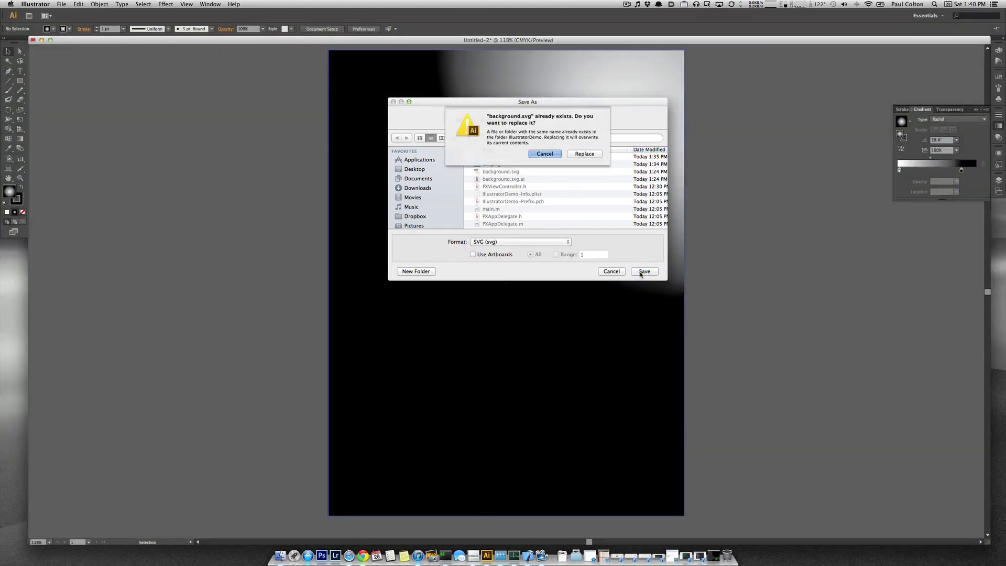
{"action": "left_click", "coordinate": [586, 153]}
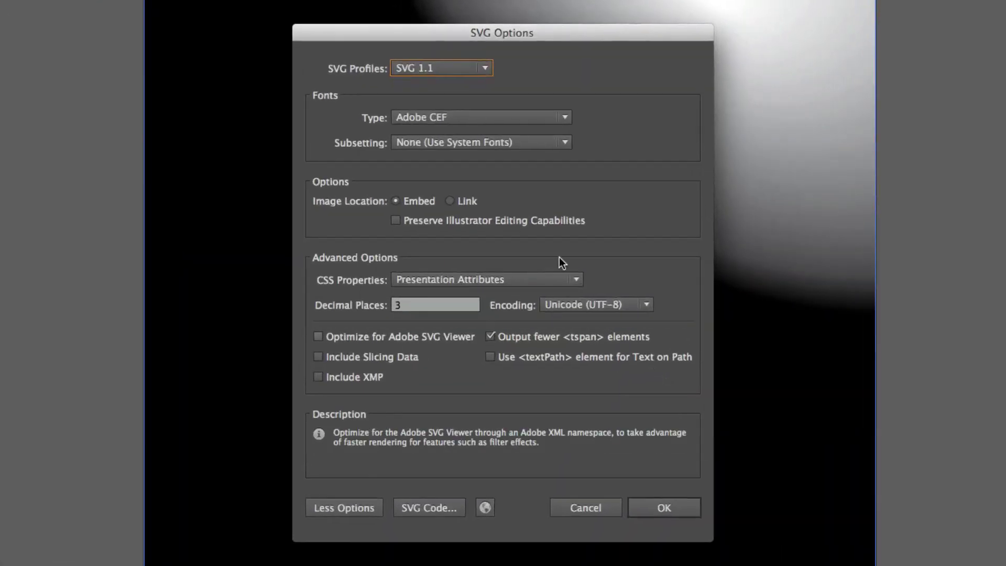
{"action": "left_click", "coordinate": [627, 455]}
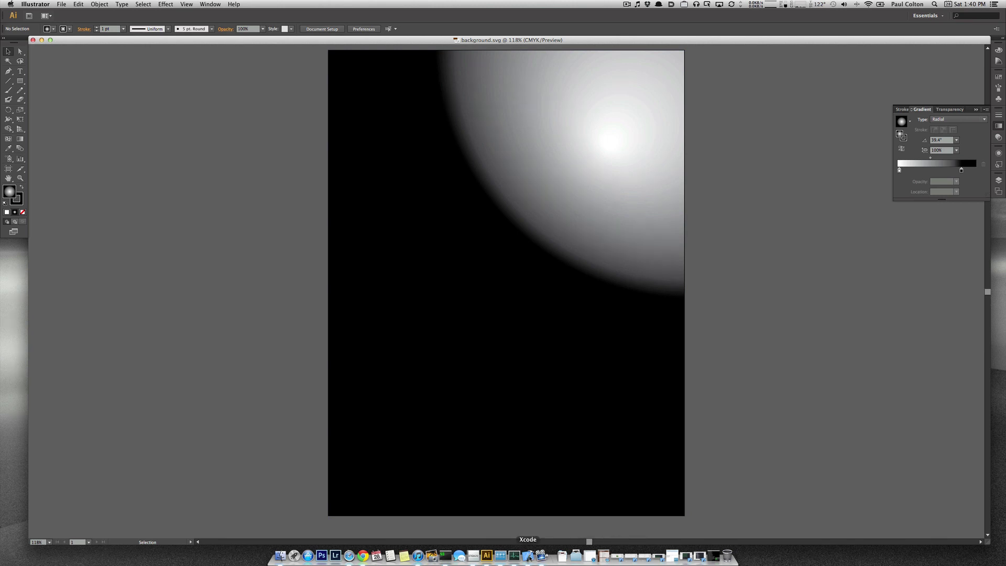
- Switch to Xcode, check the IllustratorDemo project's dependencies, and set the custom class of the view in PXViewController.xib to PXShapeView
{"action": "key", "text": "super+Tab"}
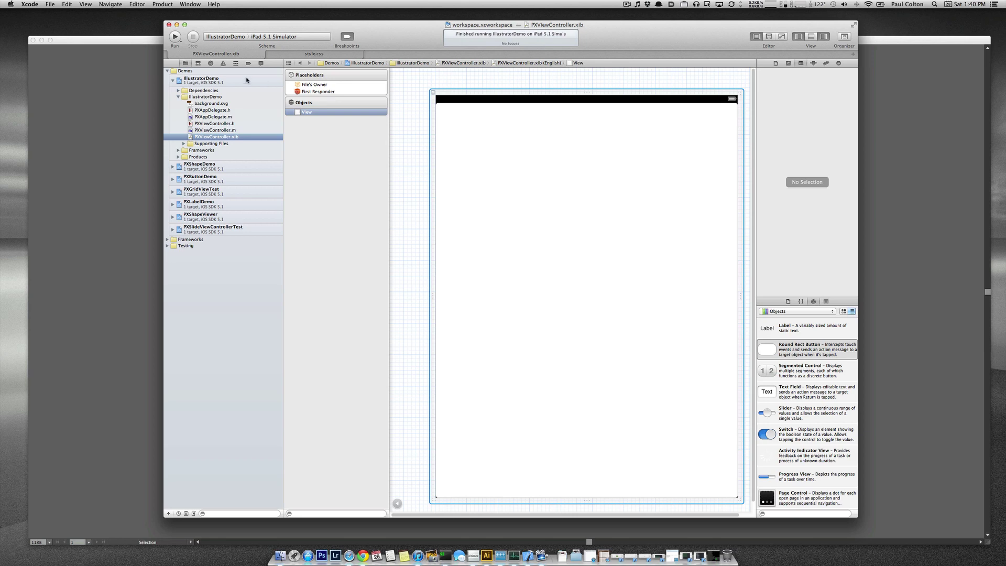
{"action": "left_click", "coordinate": [178, 91]}
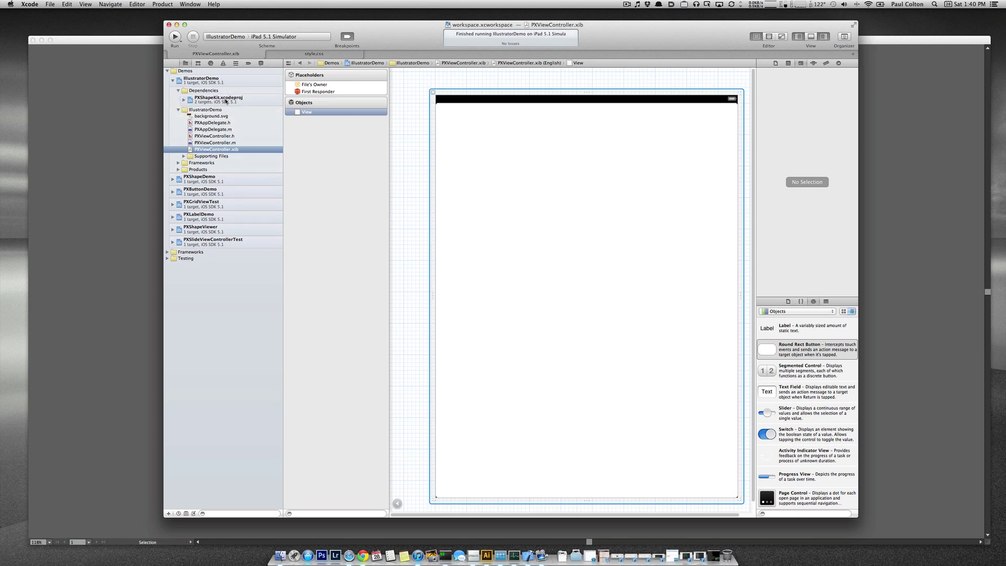
{"action": "left_click", "coordinate": [179, 90]}
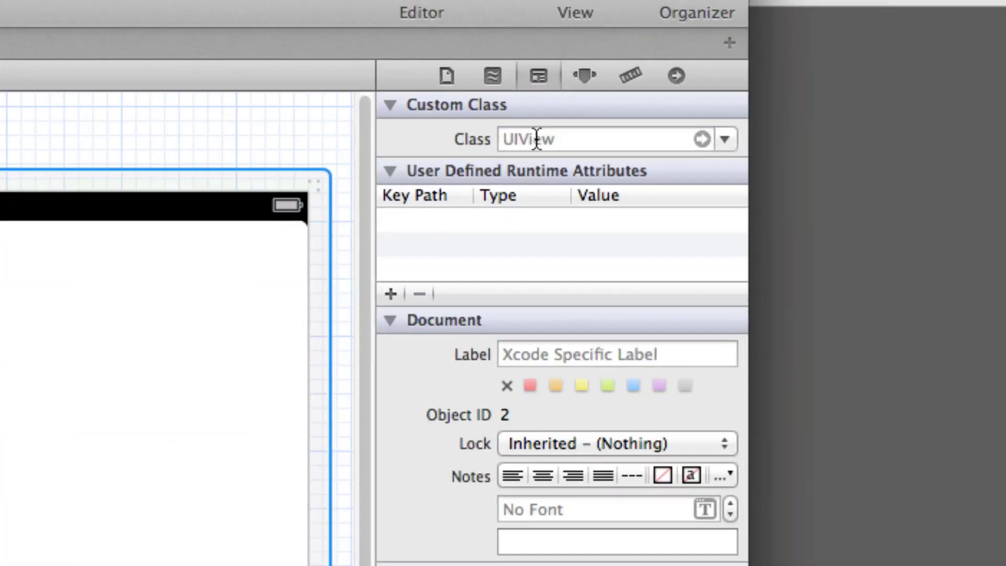
{"action": "left_click", "coordinate": [799, 81]}
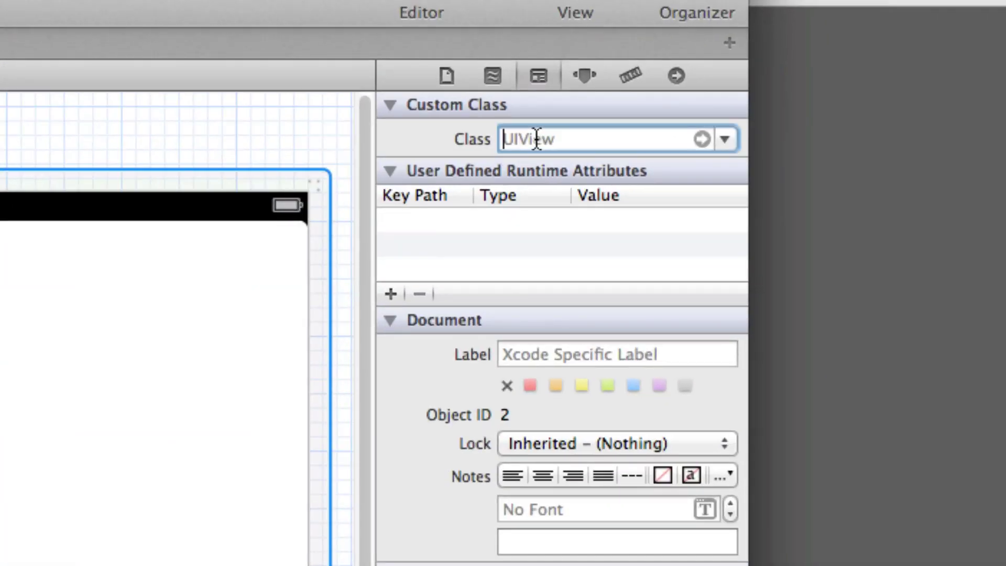
{"action": "type", "text": "PXShapeView"}
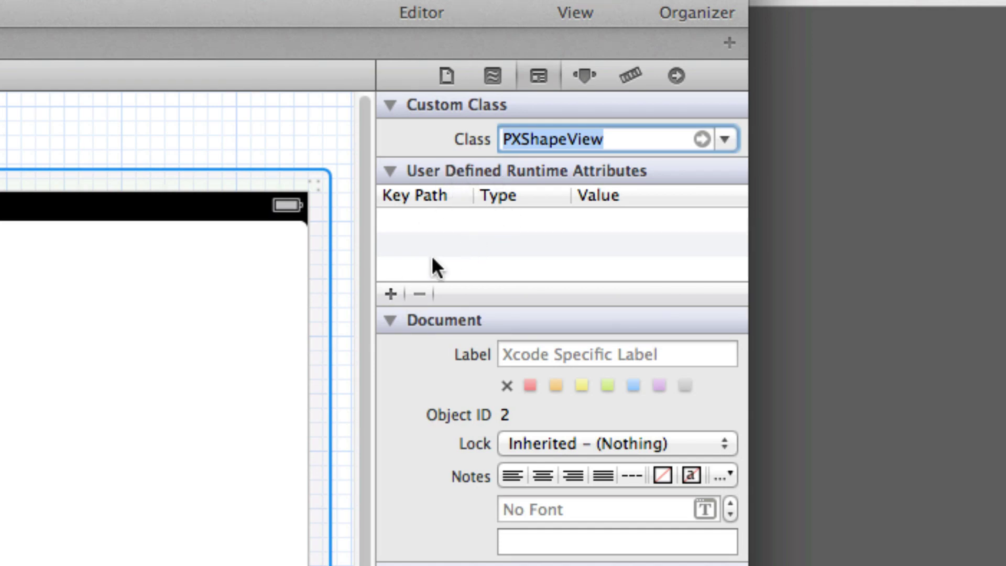
- Add a user-defined runtime attribute with key path resourcePath and type String to the shape view
{"action": "left_click", "coordinate": [399, 293]}
{"action": "left_click", "coordinate": [398, 293]}
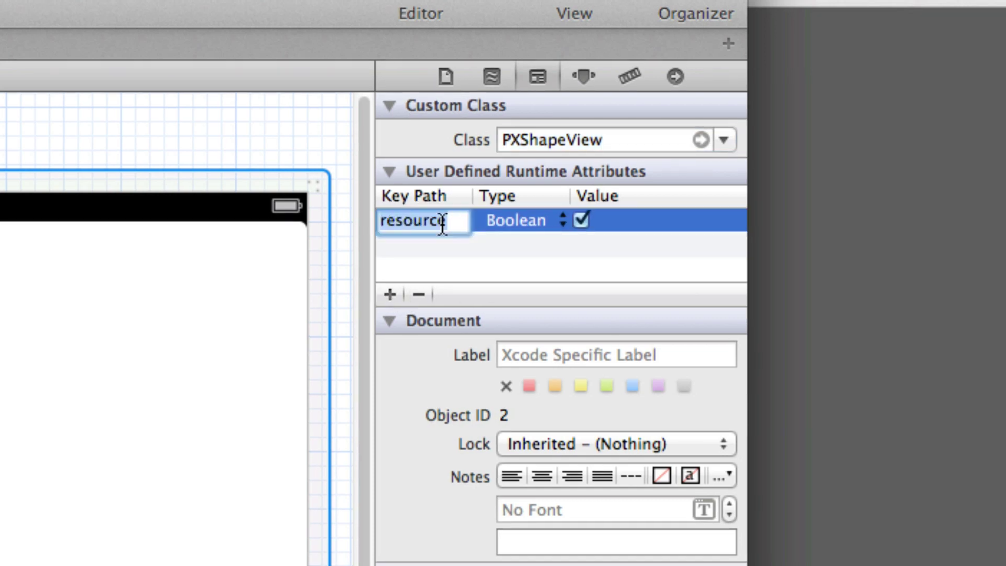
{"action": "type", "text": "resourcePath"}
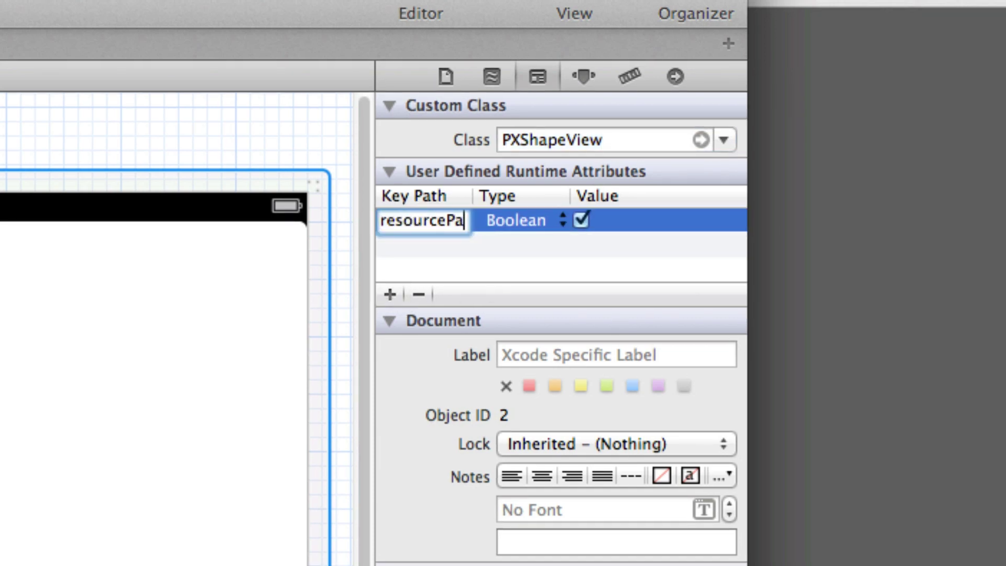
{"action": "key", "text": "Return"}
{"action": "left_click", "coordinate": [505, 224]}
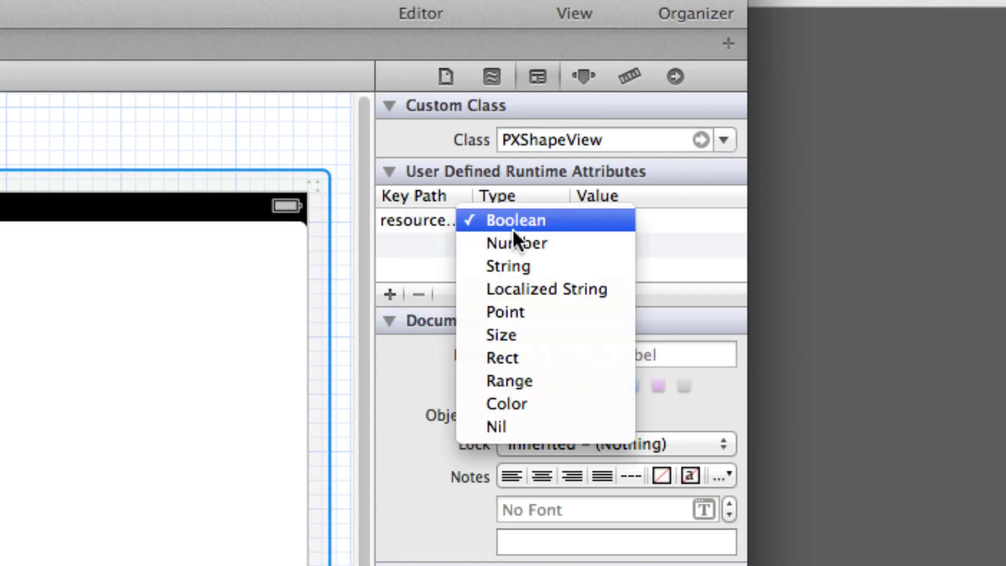
{"action": "left_click", "coordinate": [544, 266]}
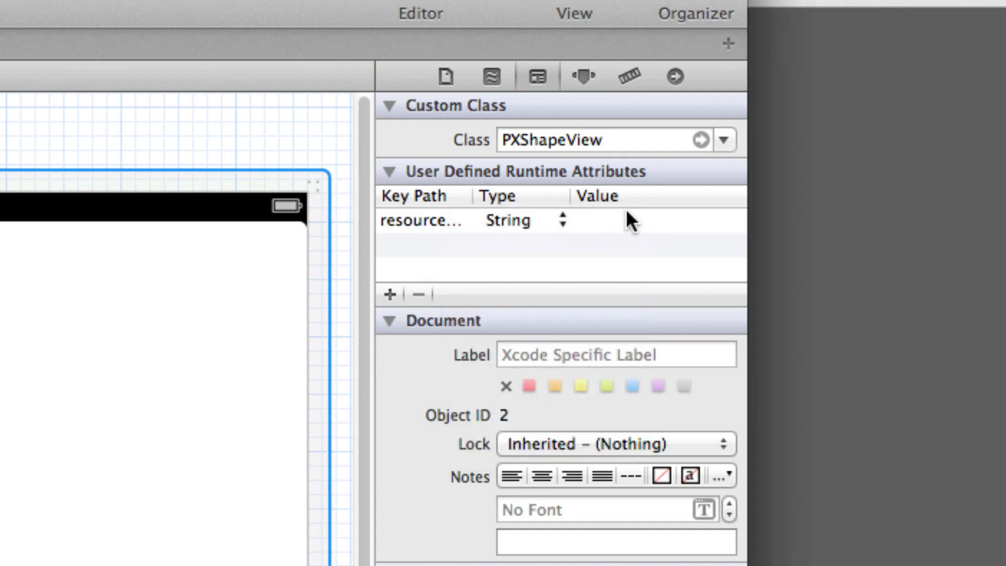
- Set the resourcePath attribute's value to background and test-run the IllustratorDemo app in the iPad 5.1 Simulator, stopping it after viewing
{"action": "left_click", "coordinate": [626, 215]}
{"action": "left_click", "coordinate": [627, 216]}
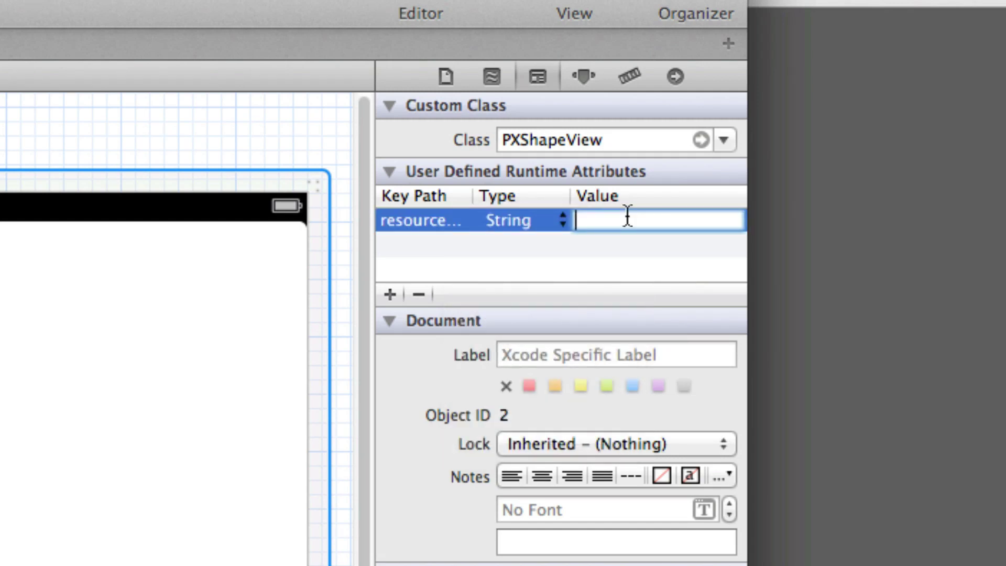
{"action": "type", "text": "background"}
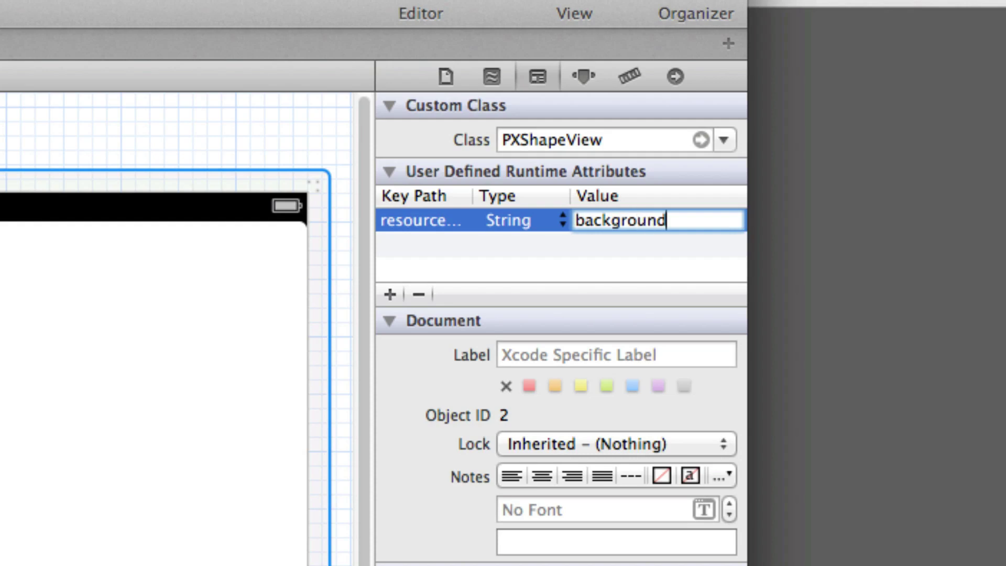
{"action": "key", "text": "Return"}
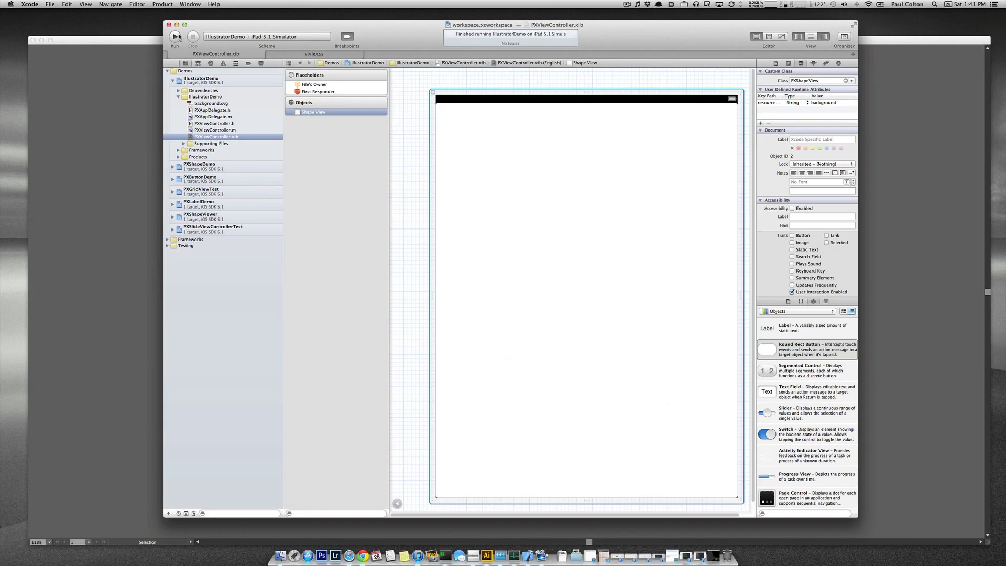
{"action": "left_click", "coordinate": [176, 37]}
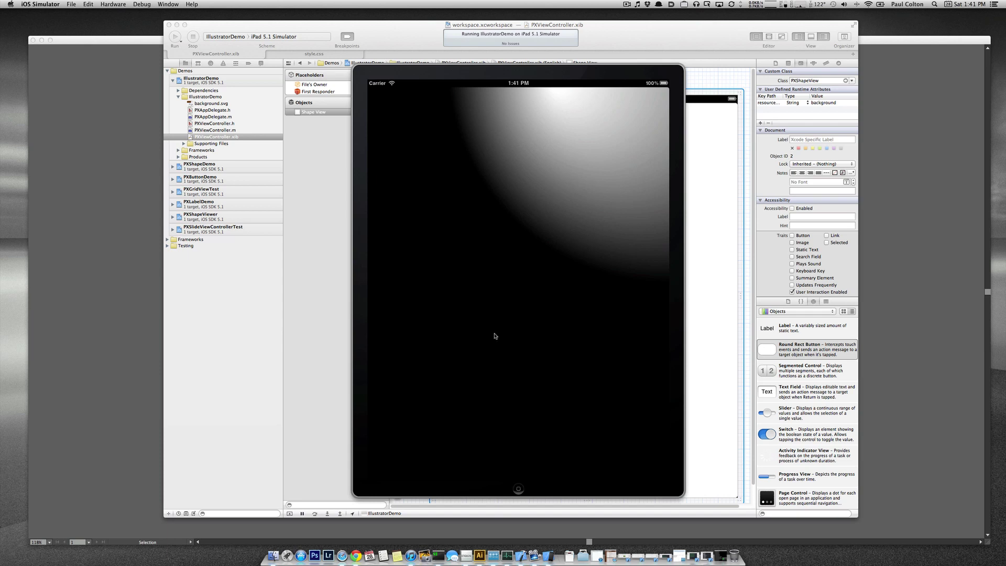
{"action": "left_click", "coordinate": [197, 36]}
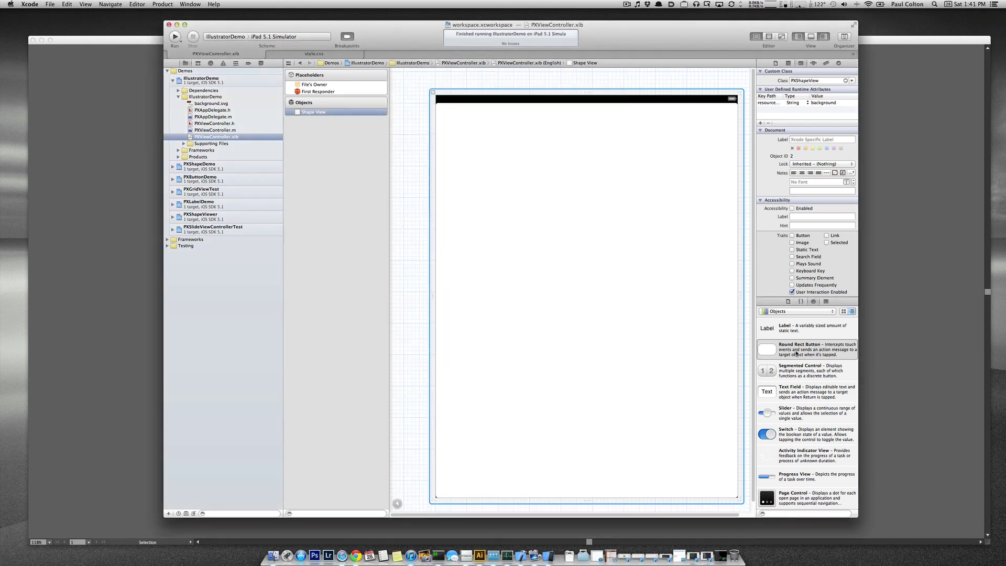
- Place two Round Rect Buttons, one below the other, in the shape view's upper area and title them My Button 1 and My Button 2
{"action": "left_click_drag", "start_coordinate": [766, 349], "coordinate": [594, 172]}
{"action": "key", "text": "super+d"}
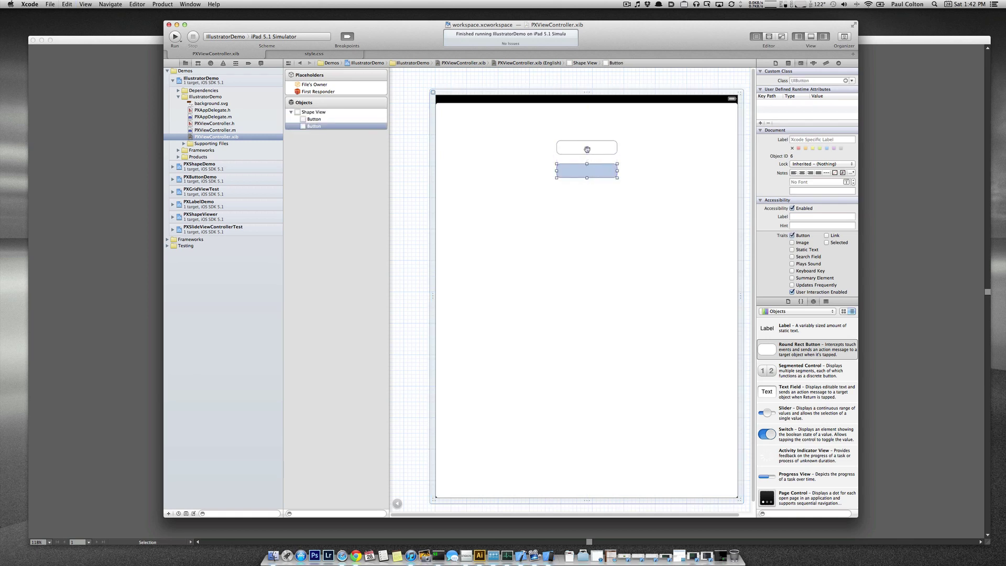
{"action": "double_click", "coordinate": [587, 149]}
{"action": "type", "text": "My Button 1"}
{"action": "double_click", "coordinate": [588, 168]}
{"action": "type", "text": "My Button 2"}
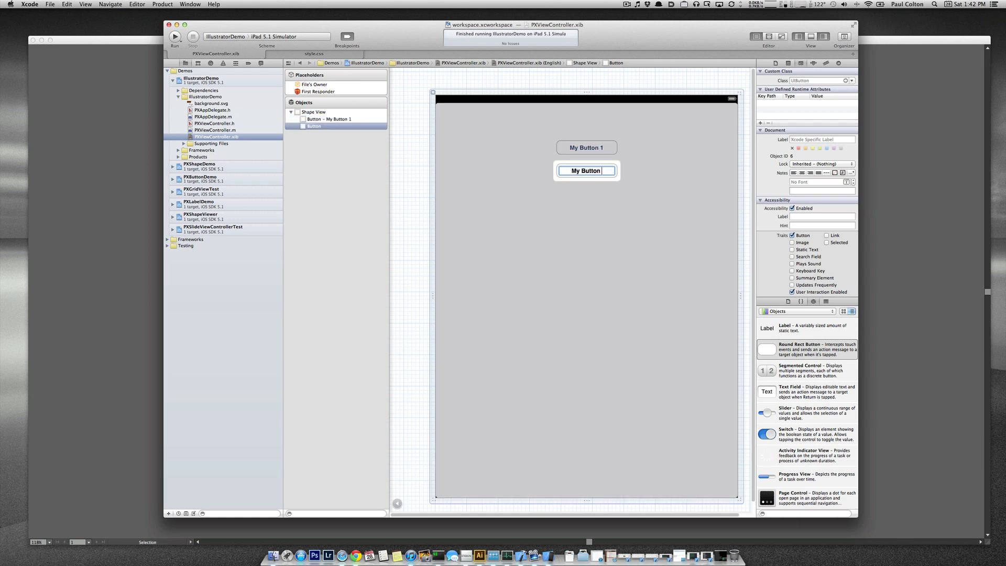
{"action": "key", "text": "Return"}
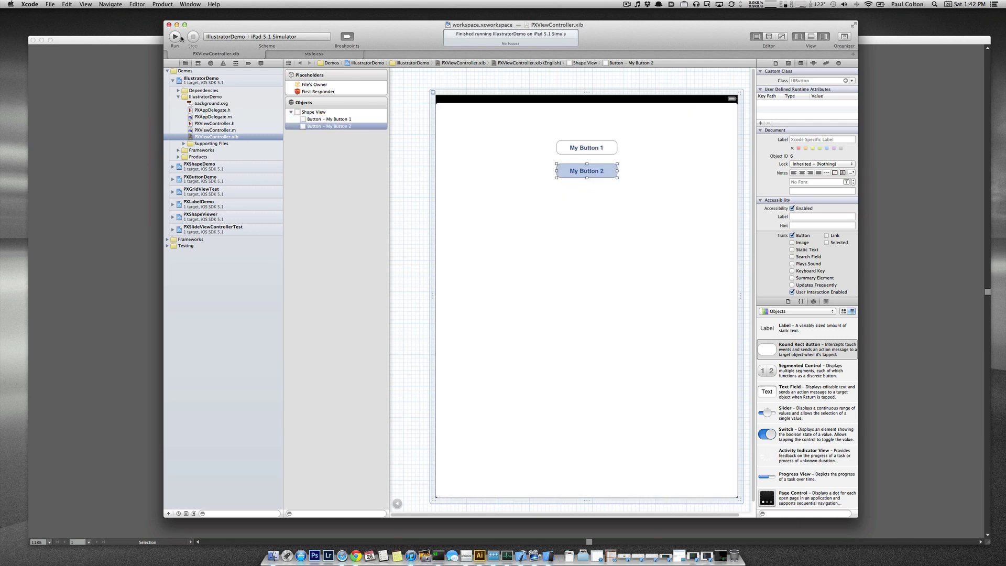
- Run the app in the iPad 5.1 Simulator and try out My Button 1 and My Button 2 over the background
{"action": "left_click", "coordinate": [181, 37]}
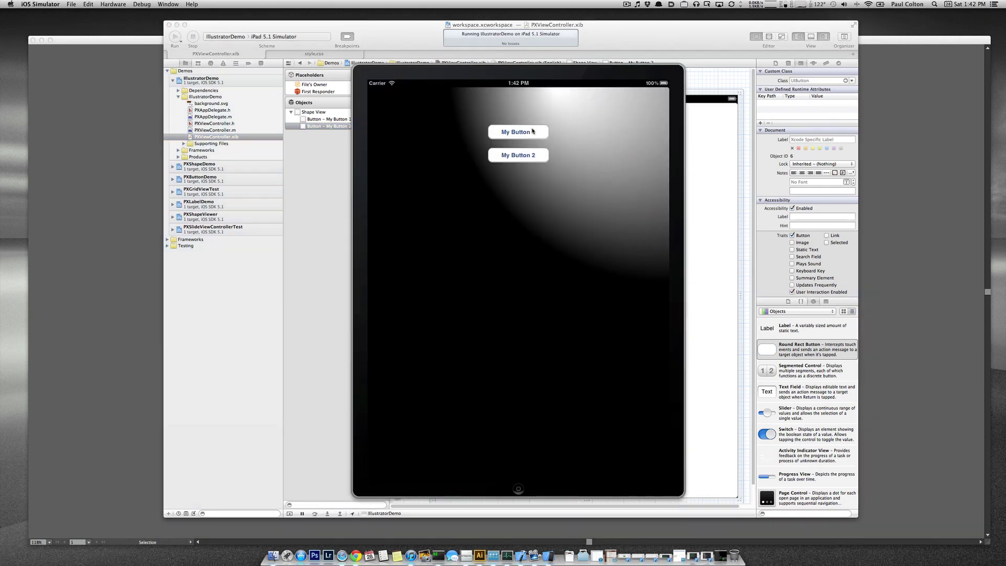
{"action": "left_click", "coordinate": [533, 131]}
{"action": "left_click", "coordinate": [528, 150]}
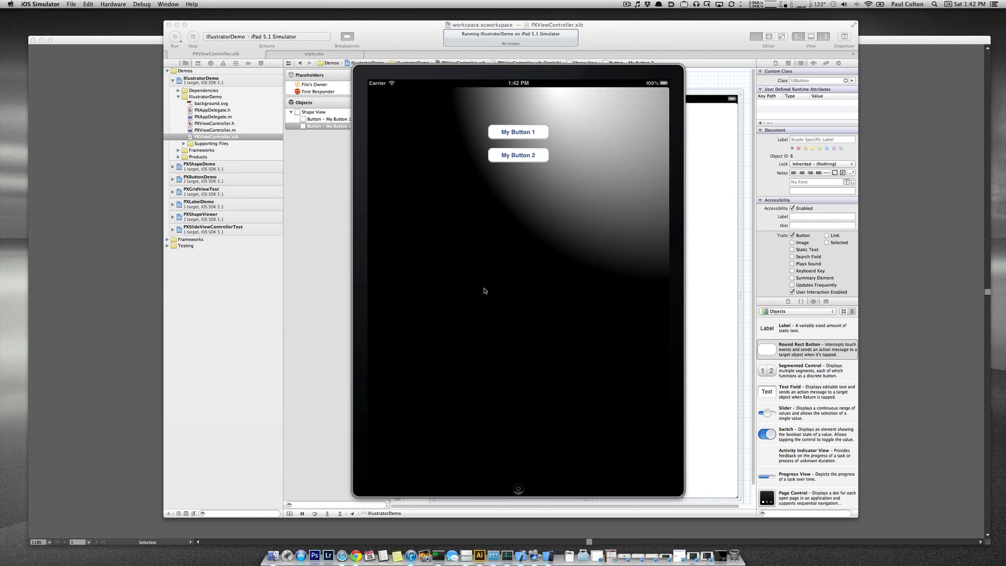